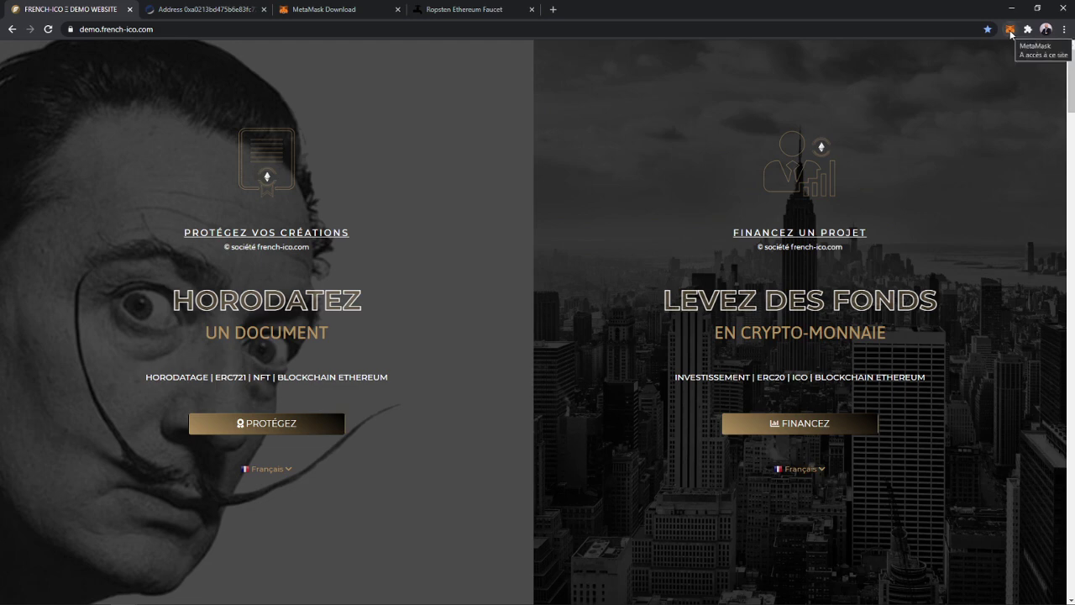
Look at the MetaMask download page and the installed wallet extension, closing the Etherscan address page.
{"action": "left_click", "coordinate": [338, 13]}
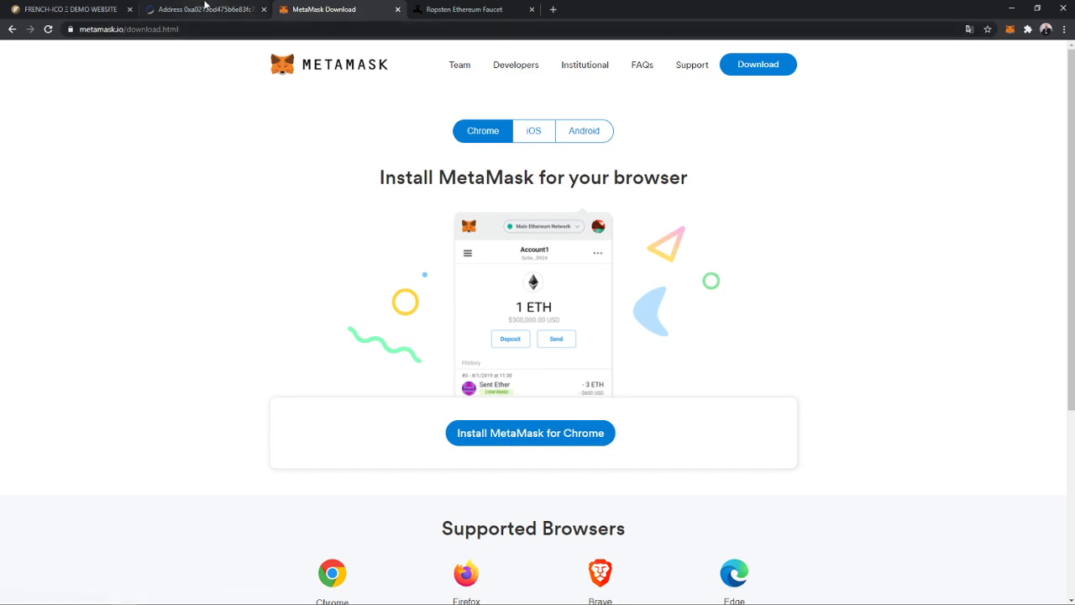
{"action": "left_click", "coordinate": [264, 10]}
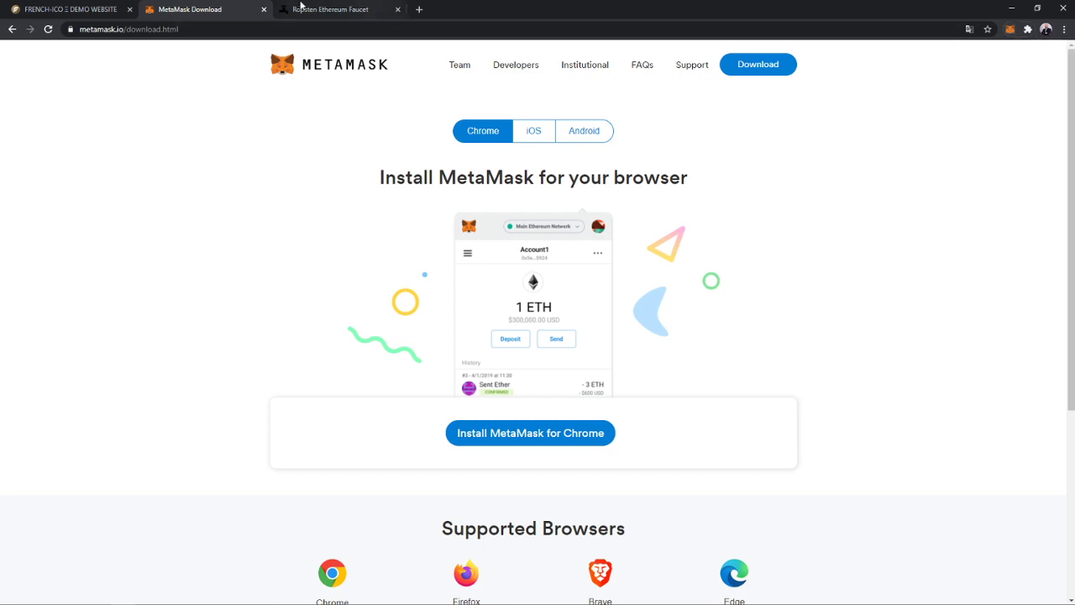
{"action": "left_click", "coordinate": [1011, 30]}
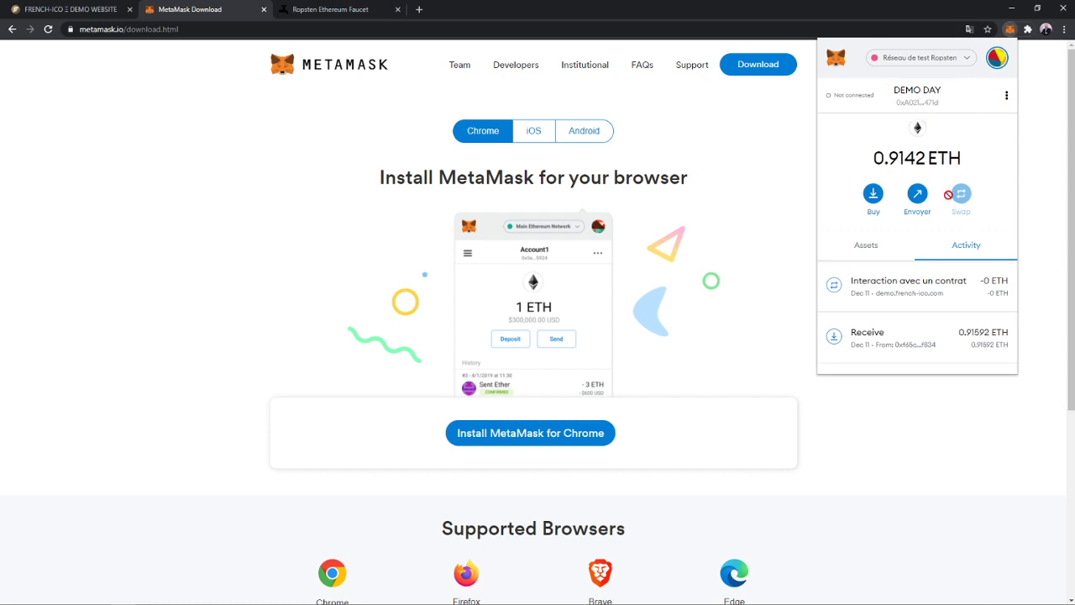
Copy the DEMO DAY account address from MetaMask and enter it as the testnet account address on the Ropsten Ethereum Faucet.
{"action": "left_click", "coordinate": [340, 10]}
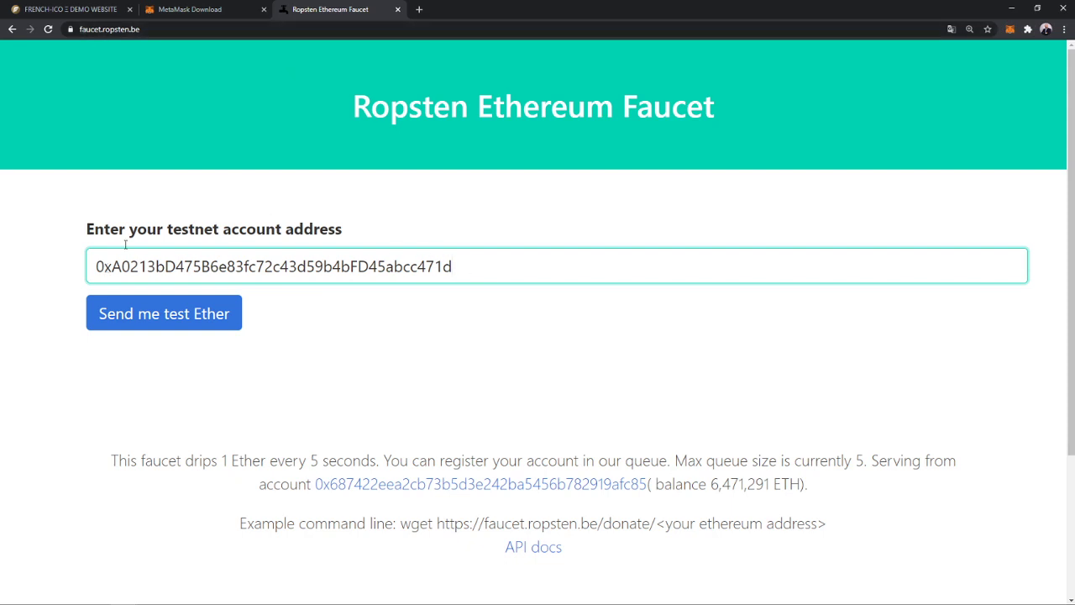
{"action": "left_click", "coordinate": [1011, 31]}
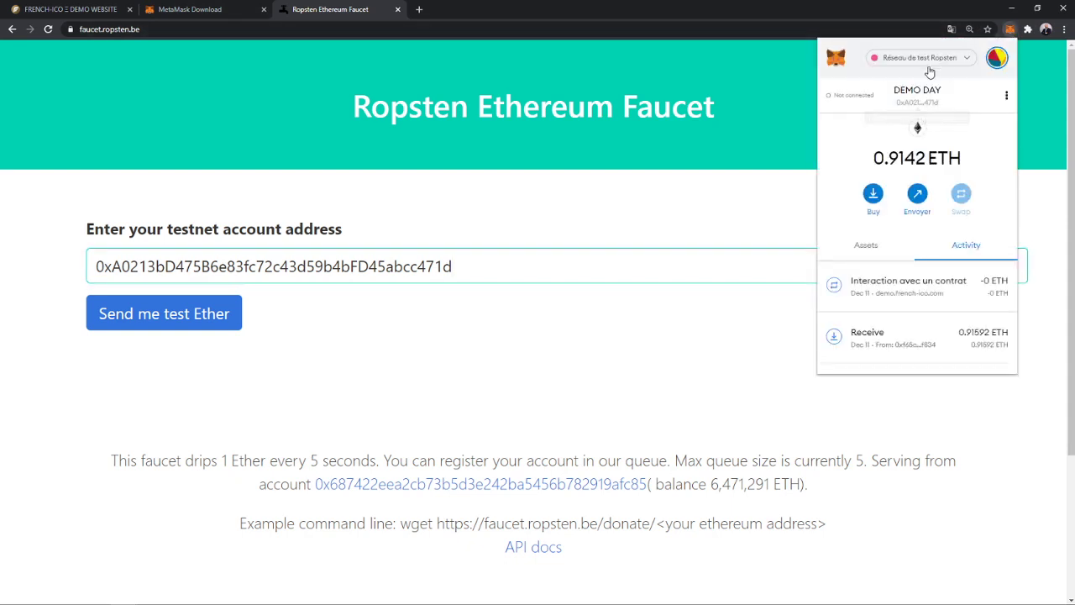
{"action": "left_click", "coordinate": [922, 100]}
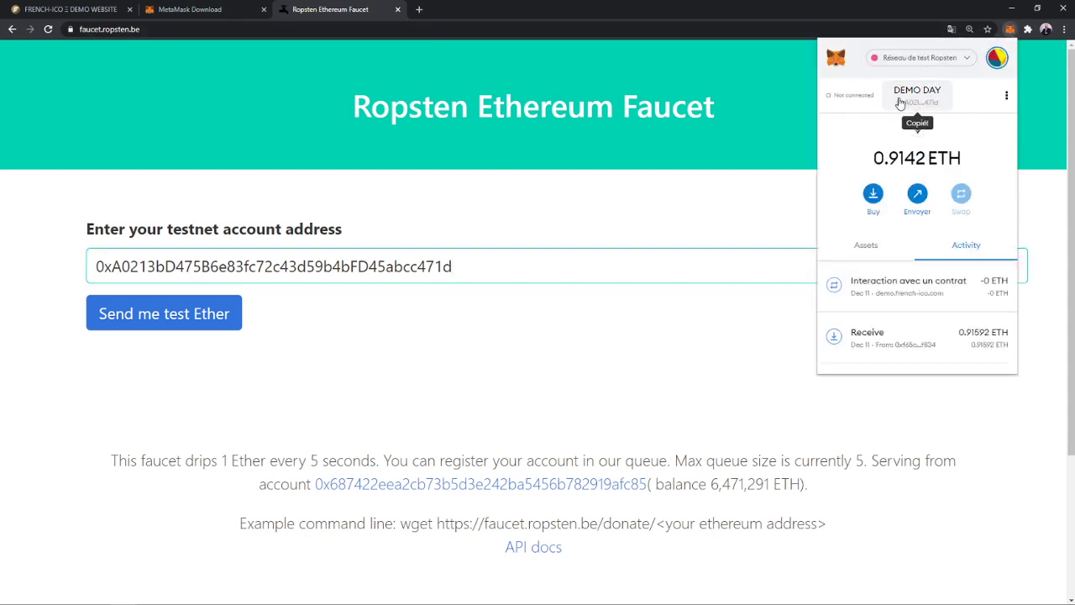
{"action": "left_click_drag", "start_coordinate": [464, 266], "coordinate": [84, 267]}
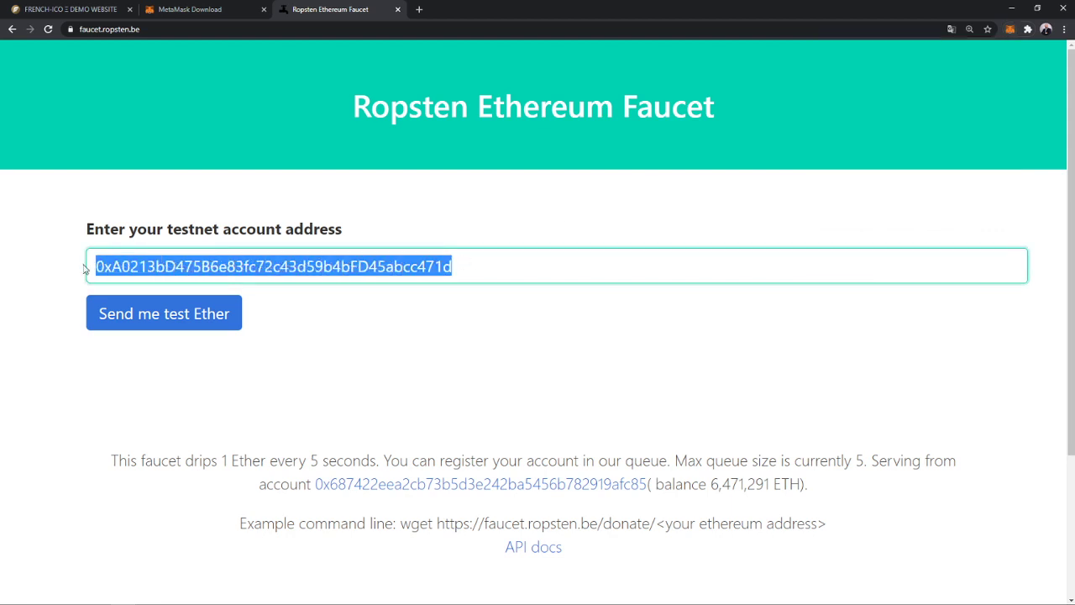
{"action": "key", "text": "ctrl+v"}
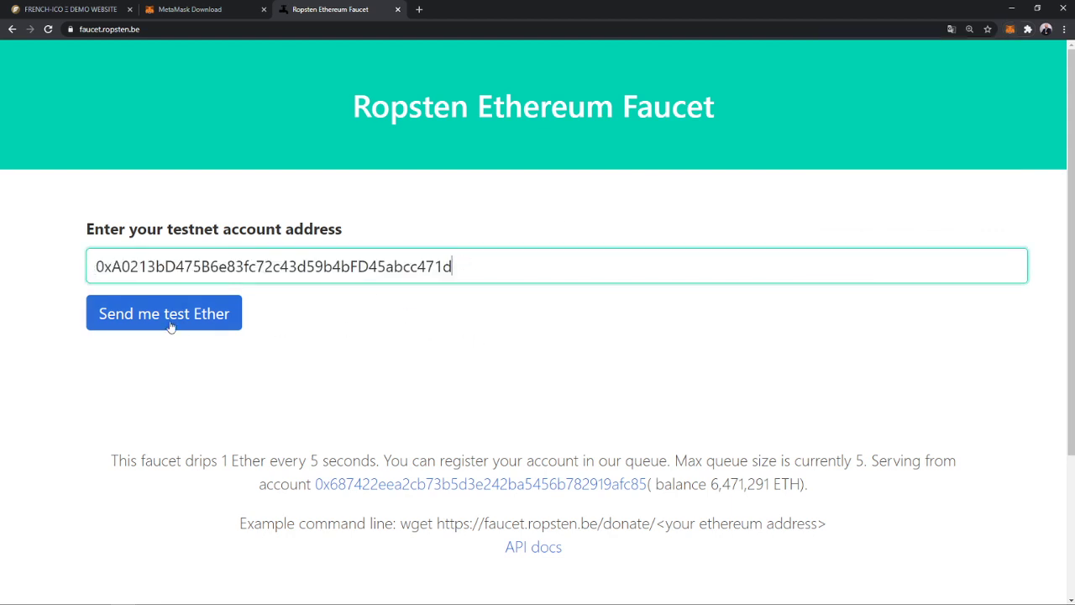
Examine the Ethereum networks available in the MetaMask wallet without switching networks.
{"action": "left_click", "coordinate": [1011, 28]}
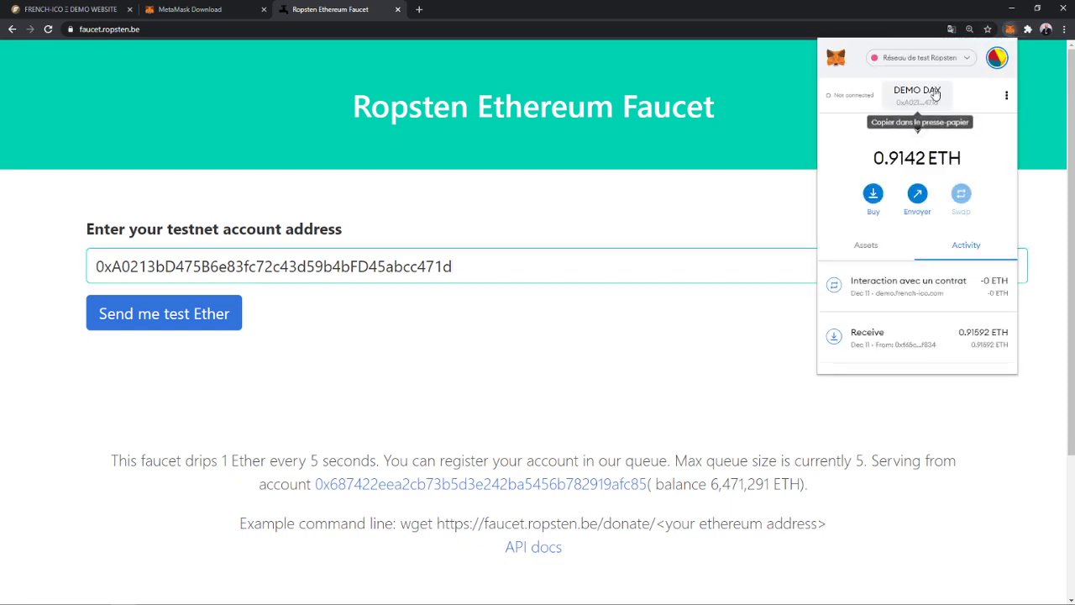
{"action": "left_click", "coordinate": [964, 59]}
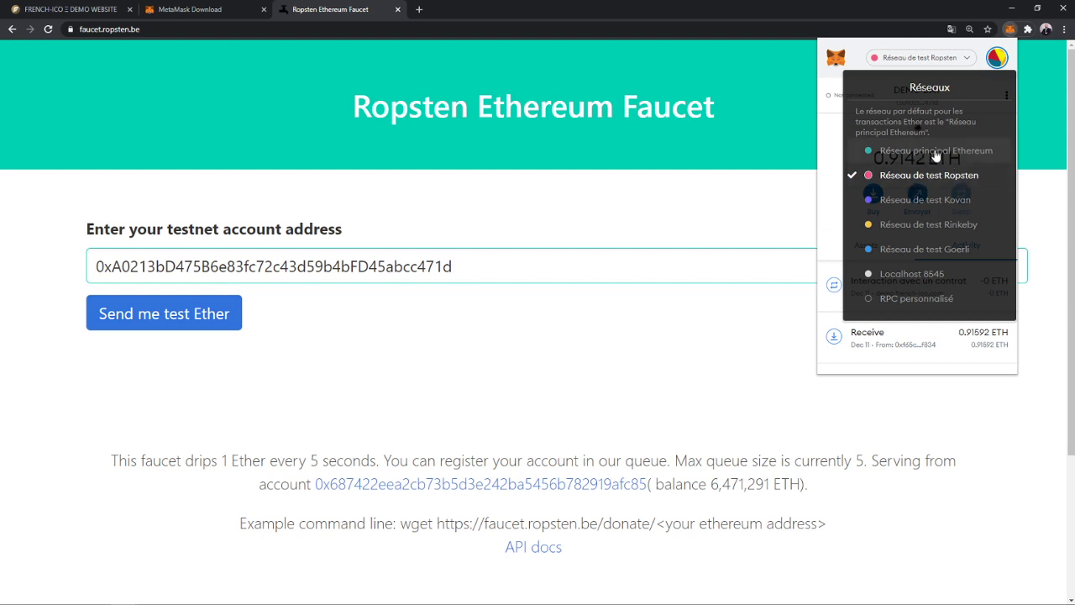
{"action": "left_click", "coordinate": [981, 69]}
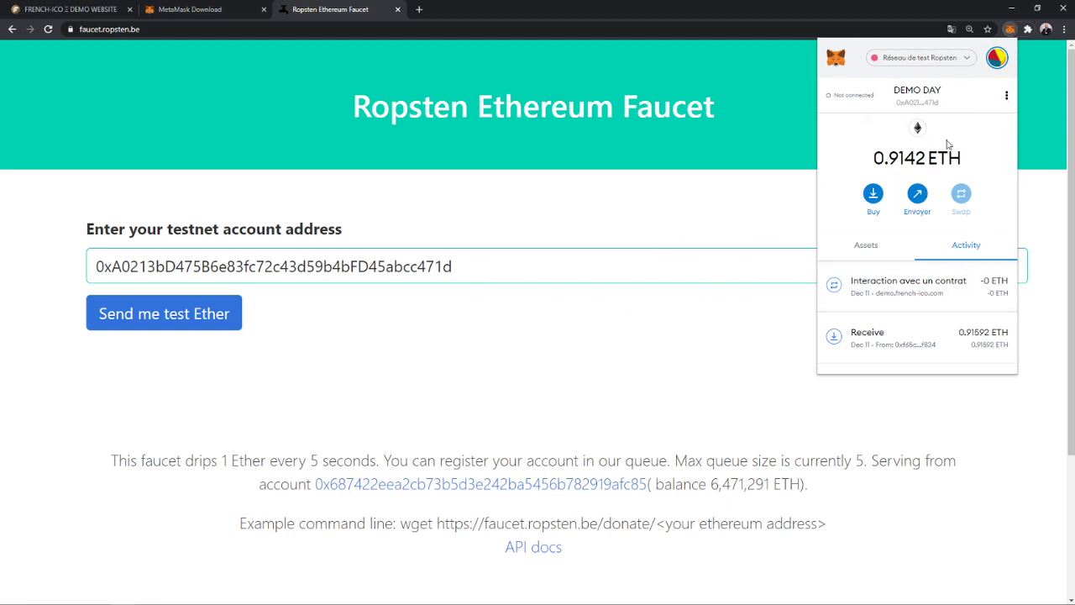
{"action": "left_click", "coordinate": [1011, 31]}
On the French-ICO demo site, open the document timestamping service and submit a file to start a new certificate.
{"action": "left_click", "coordinate": [81, 13]}
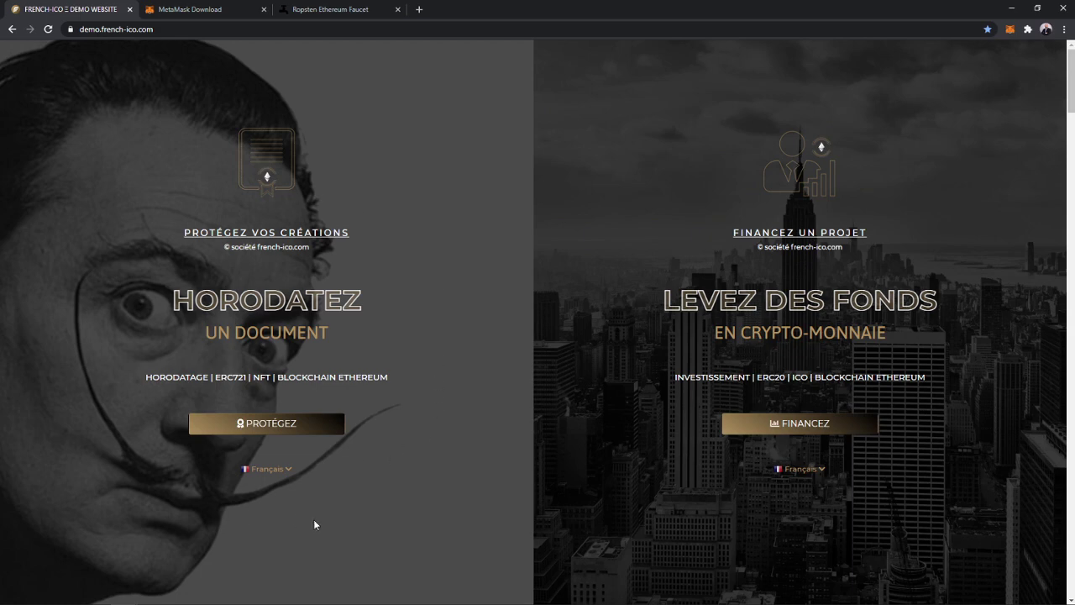
{"action": "left_click", "coordinate": [285, 425]}
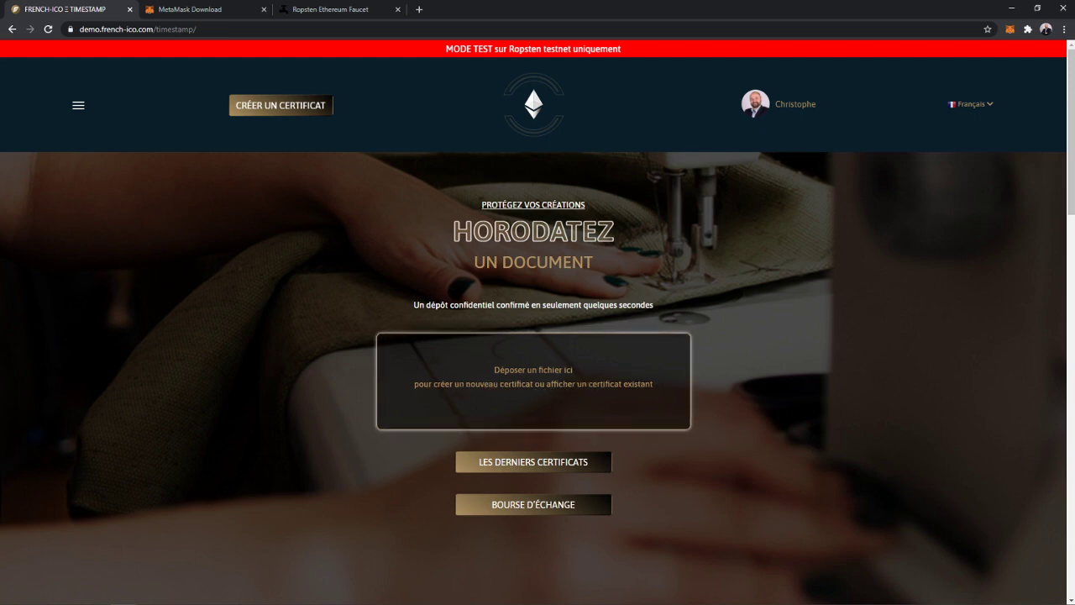
{"action": "left_click_drag", "start_coordinate": [694, 403], "coordinate": [532, 386]}
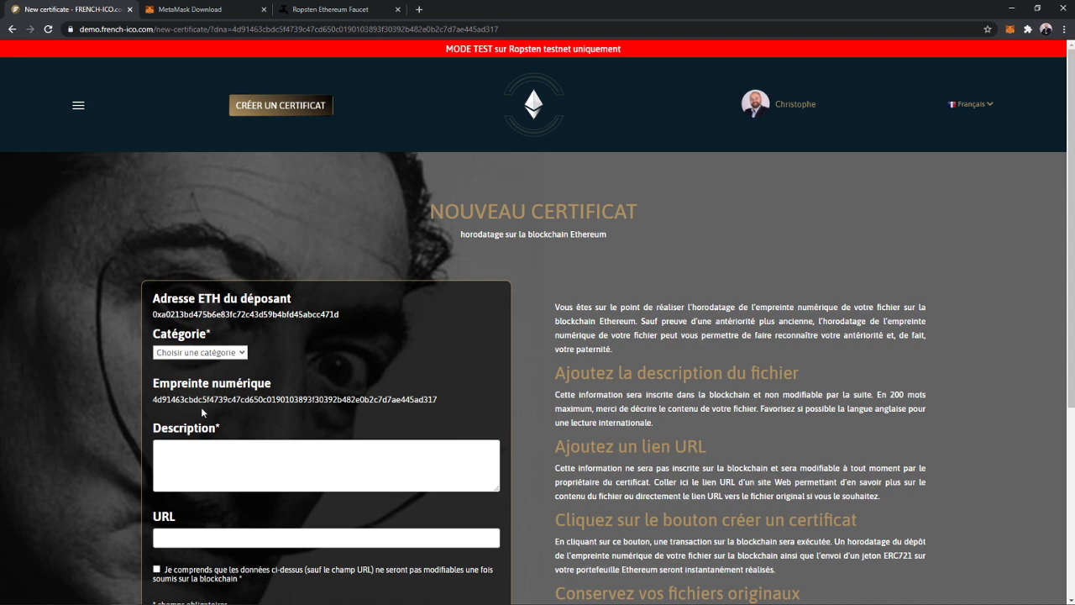
{"action": "left_click_drag", "start_coordinate": [155, 400], "coordinate": [445, 400]}
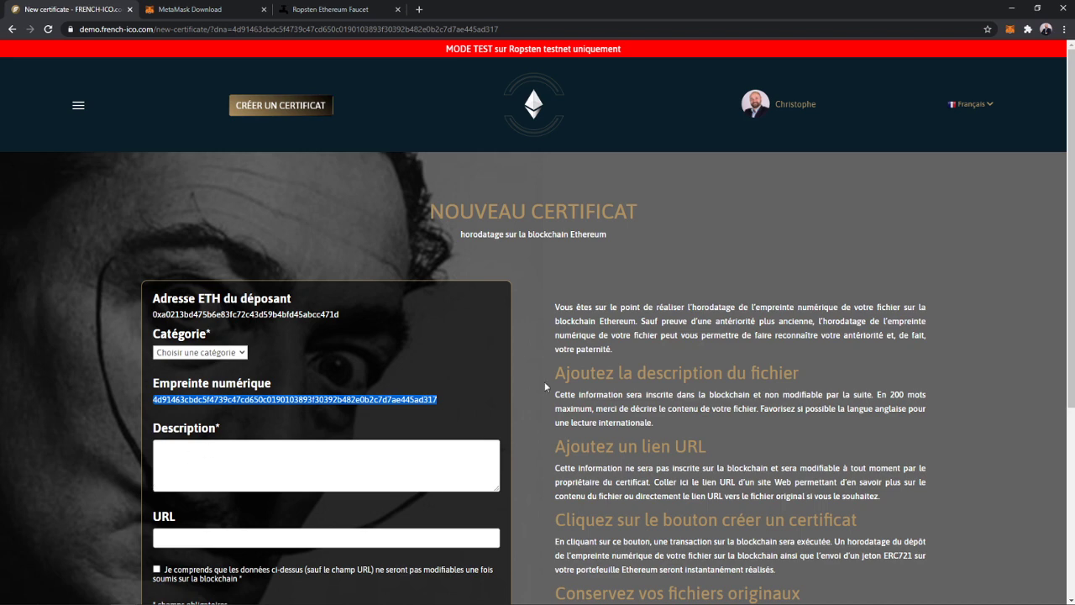
Set the new certificate's category to Musique.
{"action": "scroll", "coordinate": [571, 407], "scroll_direction": "down", "scroll_amount": 1}
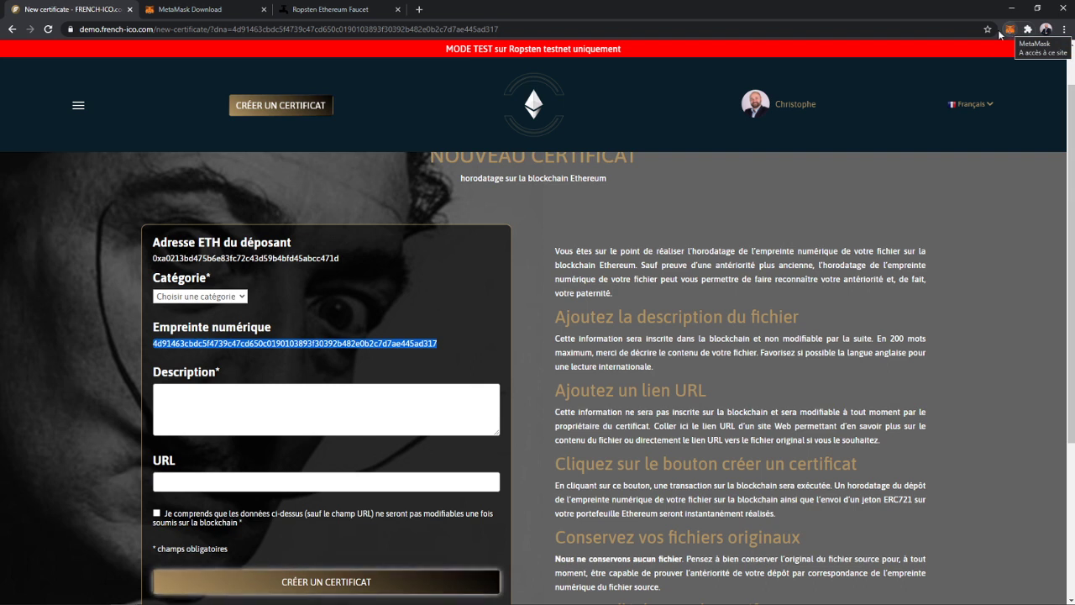
{"action": "left_click", "coordinate": [226, 298]}
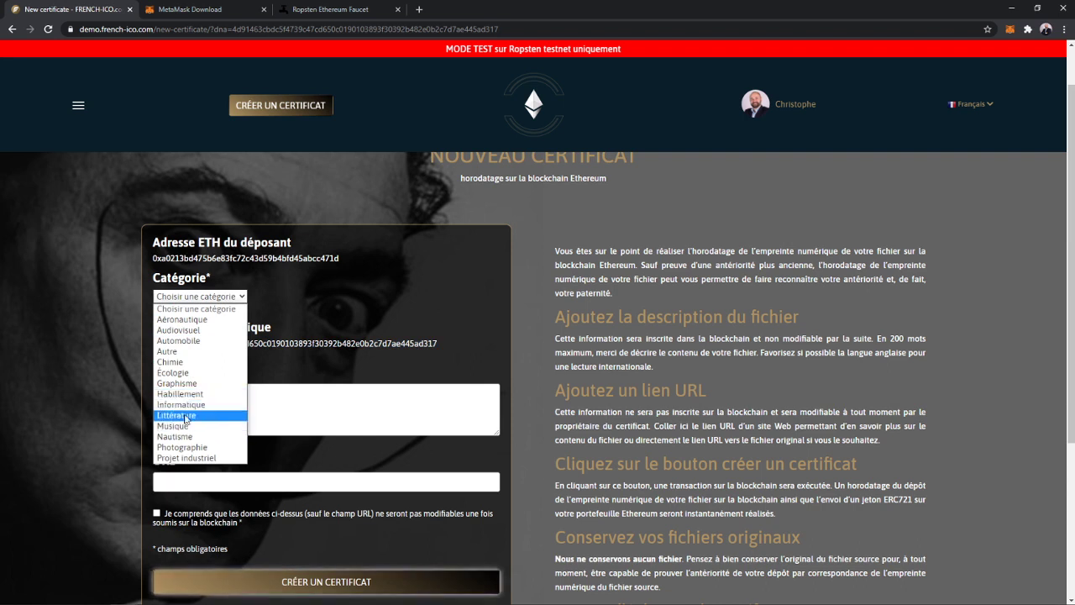
{"action": "left_click", "coordinate": [184, 427]}
Enter the certificate description "Musique, partition, parole et fichiers source de ma musique".
{"action": "left_click", "coordinate": [248, 394]}
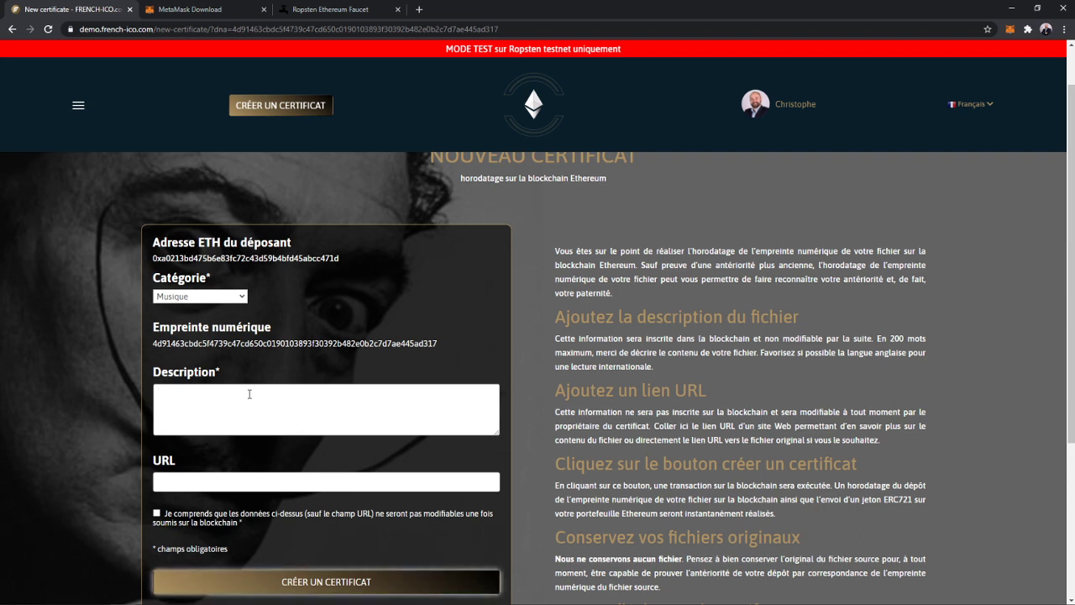
{"action": "type", "text": "Musique, partition, parole et fichiers source de ma mauisique"}
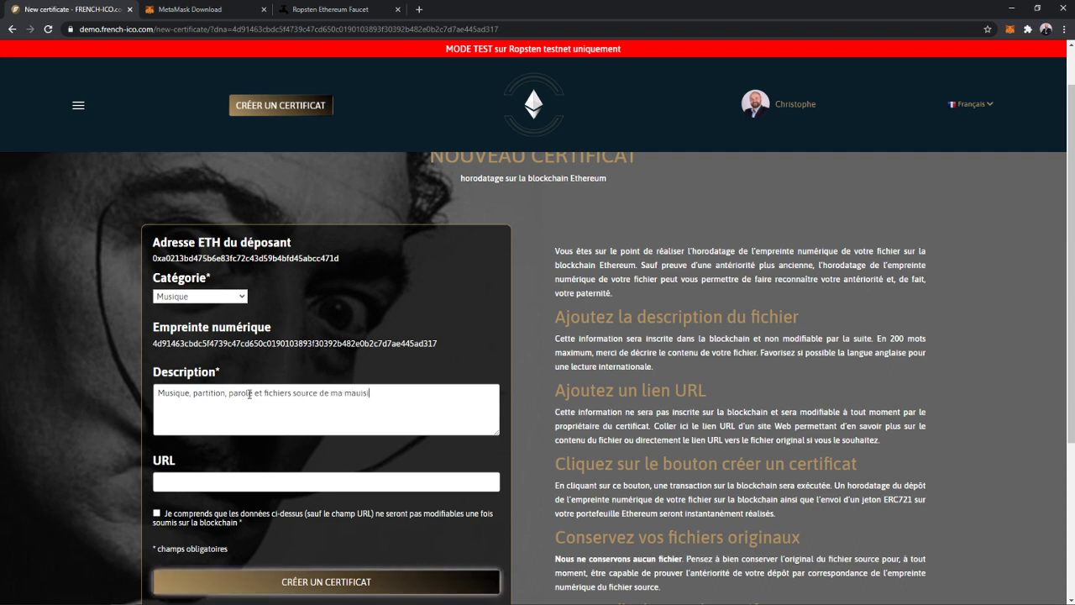
{"action": "key", "text": "BackSpace"}
{"action": "key", "text": "BackSpace"}
{"action": "key", "text": "BackSpace"}
{"action": "key", "text": "BackSpace"}
{"action": "key", "text": "BackSpace"}
{"action": "key", "text": "BackSpace"}
{"action": "key", "text": "BackSpace"}
{"action": "type", "text": "musioq"}
{"action": "key", "text": "BackSpace"}
{"action": "type", "text": "que"}
Accept that the certificate data cannot be modified, then create the certificate and confirm its transaction in MetaMask.
{"action": "left_click", "coordinate": [156, 513]}
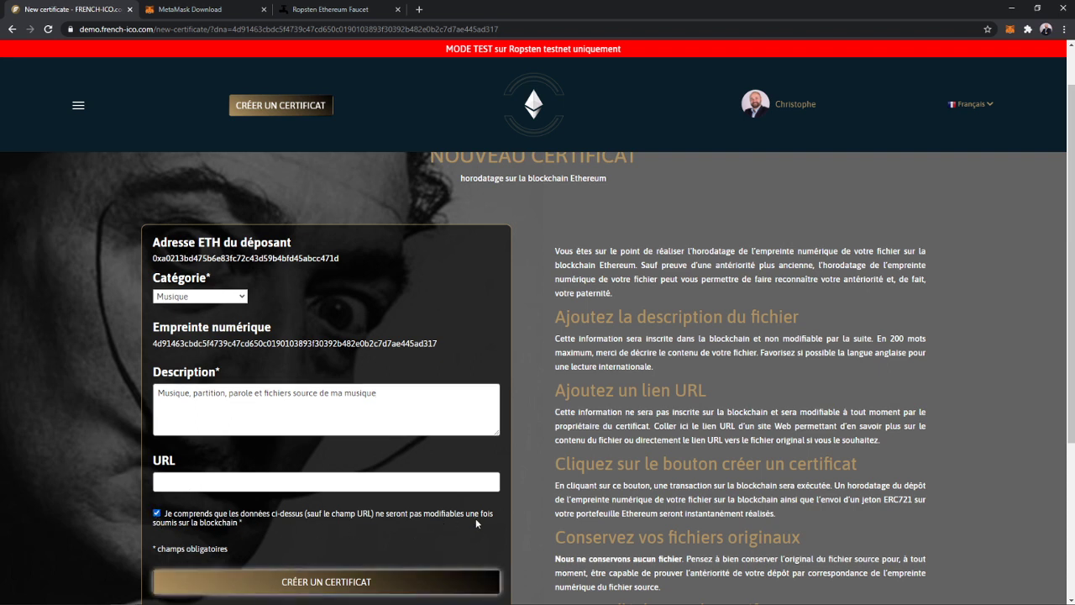
{"action": "left_click", "coordinate": [348, 581]}
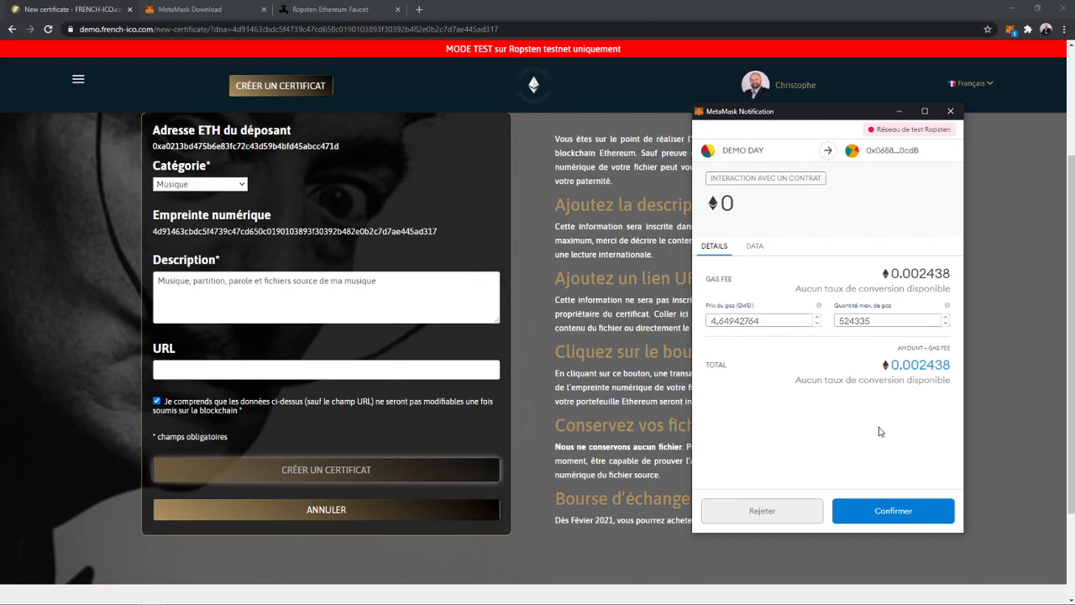
{"action": "left_click", "coordinate": [894, 511]}
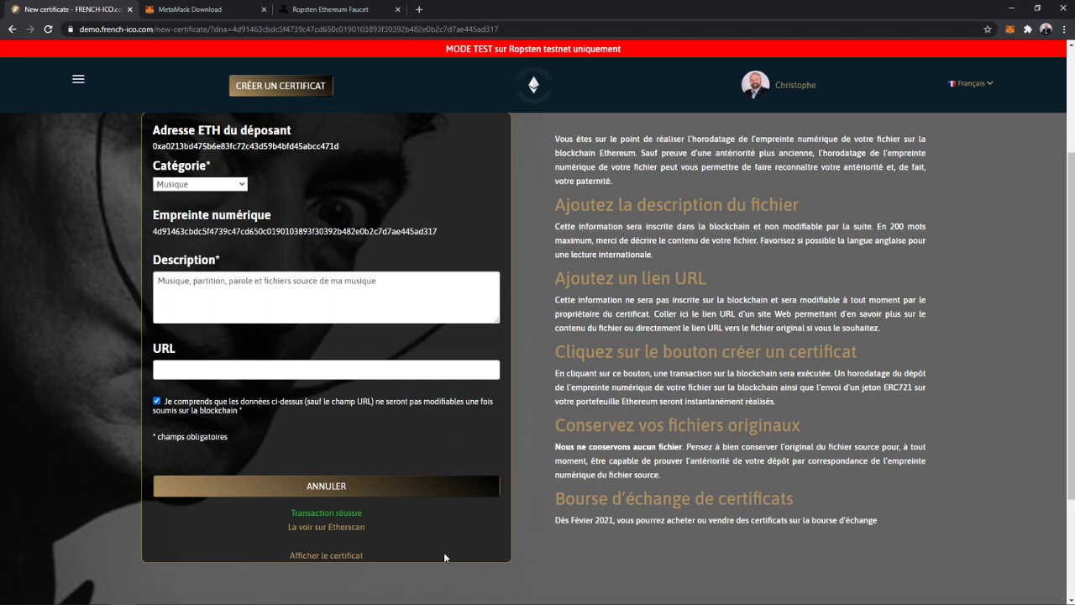
Display the newly created certificate and examine the details of its blockchain transaction on Etherscan.
{"action": "left_click", "coordinate": [344, 559]}
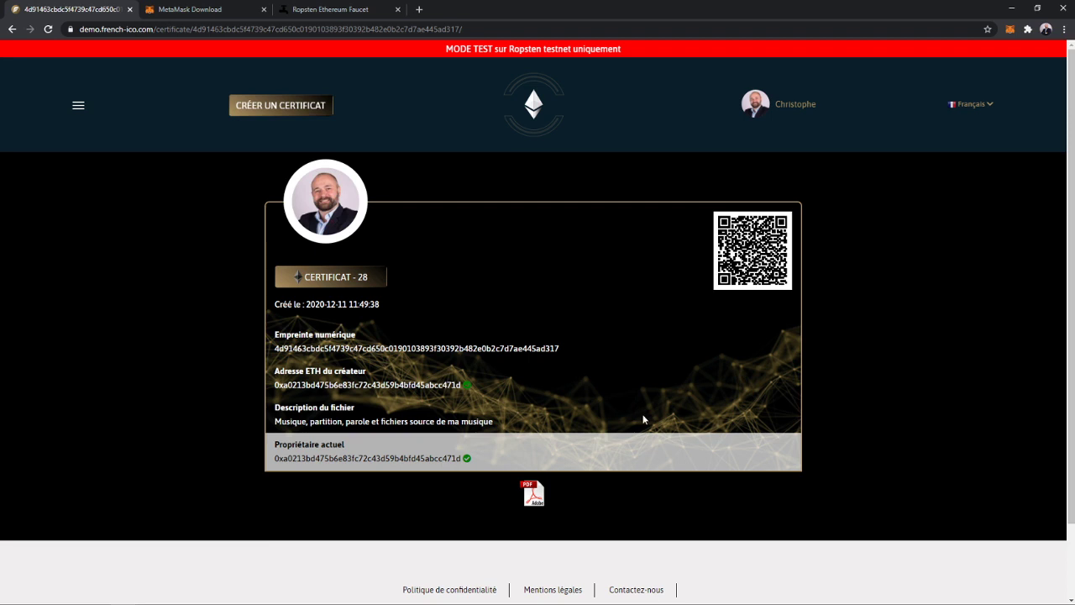
{"action": "left_click", "coordinate": [323, 279]}
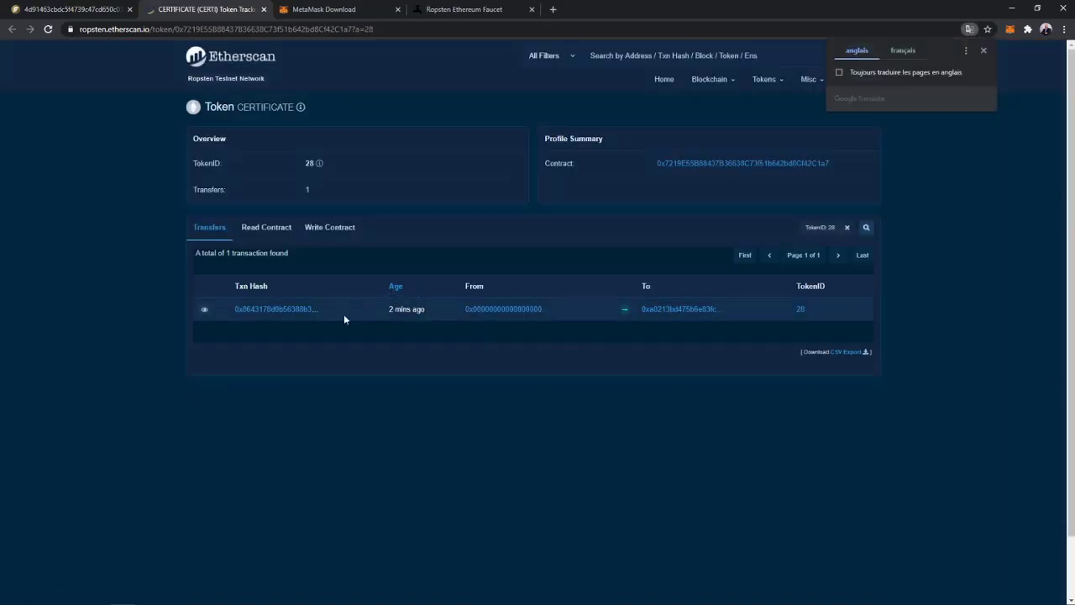
{"action": "left_click", "coordinate": [288, 310]}
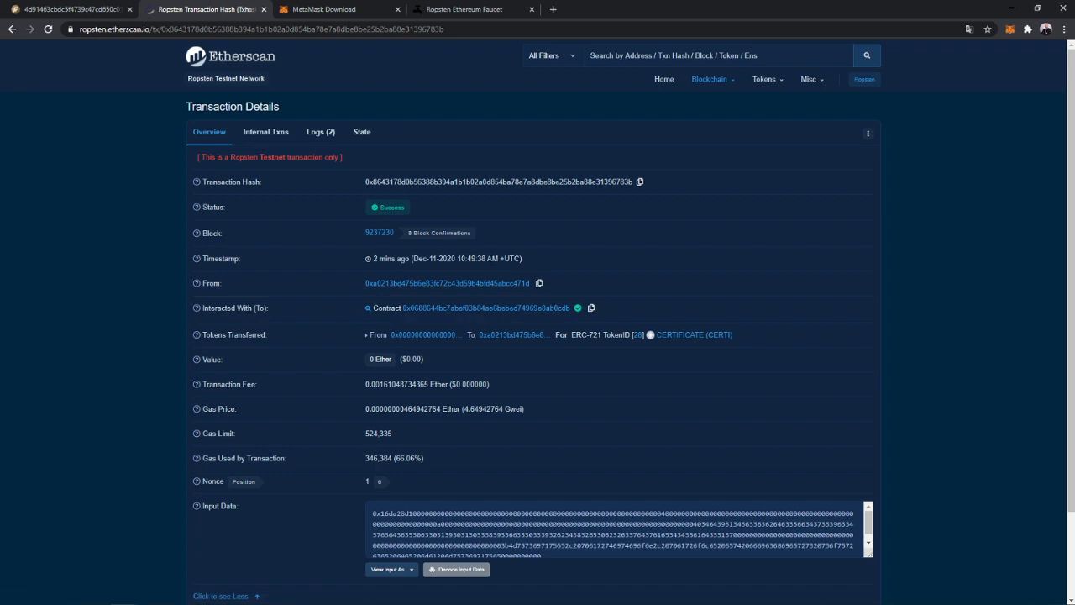
{"action": "mouse_move", "coordinate": [383, 212]}
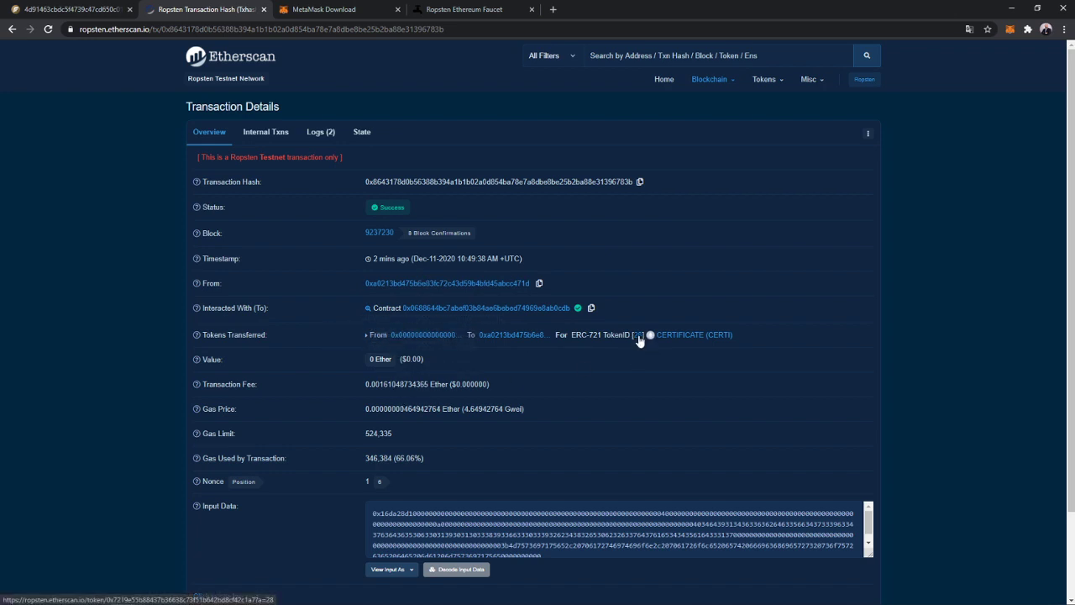
Compare the certificate with its Etherscan transaction, and view the sender address's Erc721 token transfers.
{"action": "left_click", "coordinate": [71, 9]}
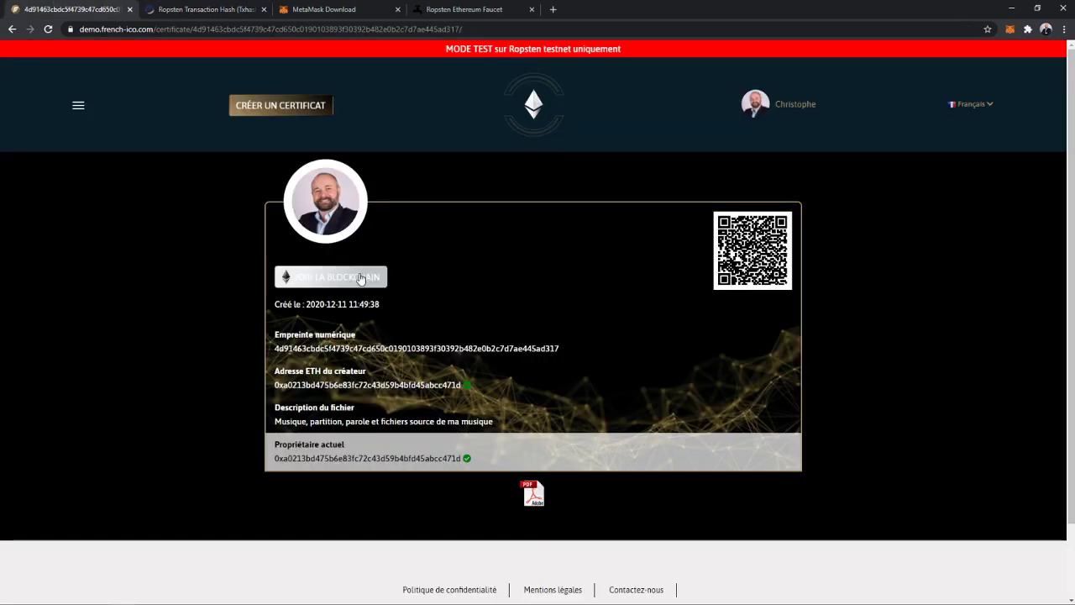
{"action": "left_click", "coordinate": [173, 8]}
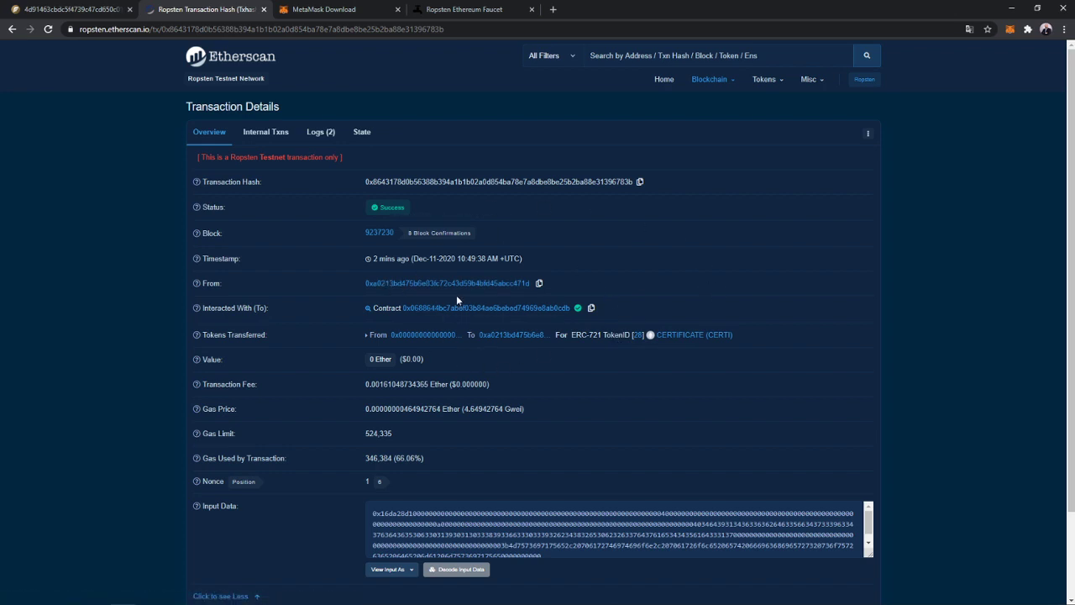
{"action": "left_click", "coordinate": [404, 284]}
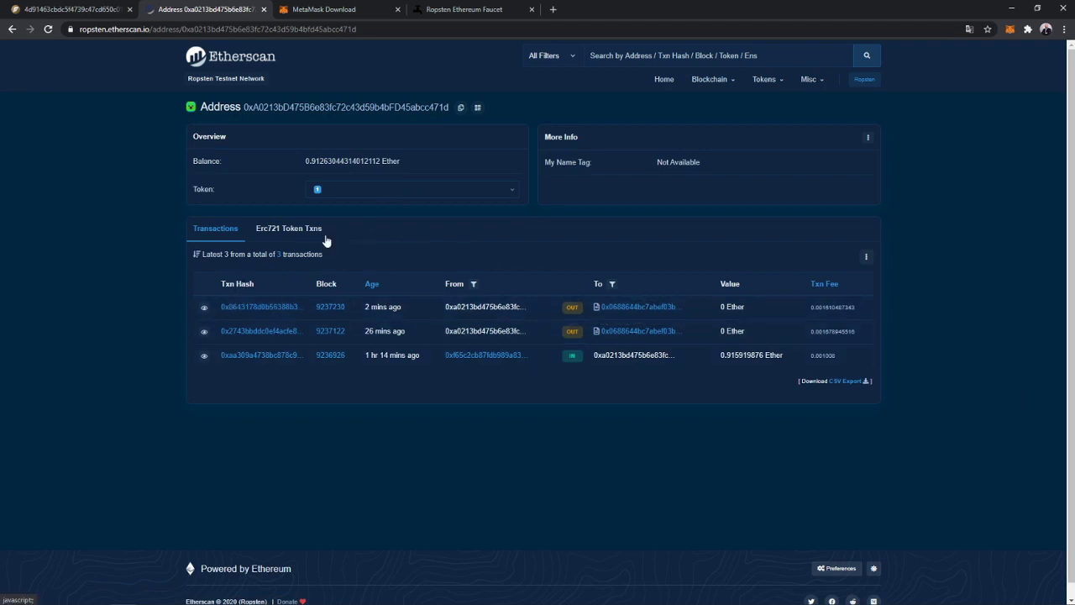
{"action": "left_click", "coordinate": [274, 231]}
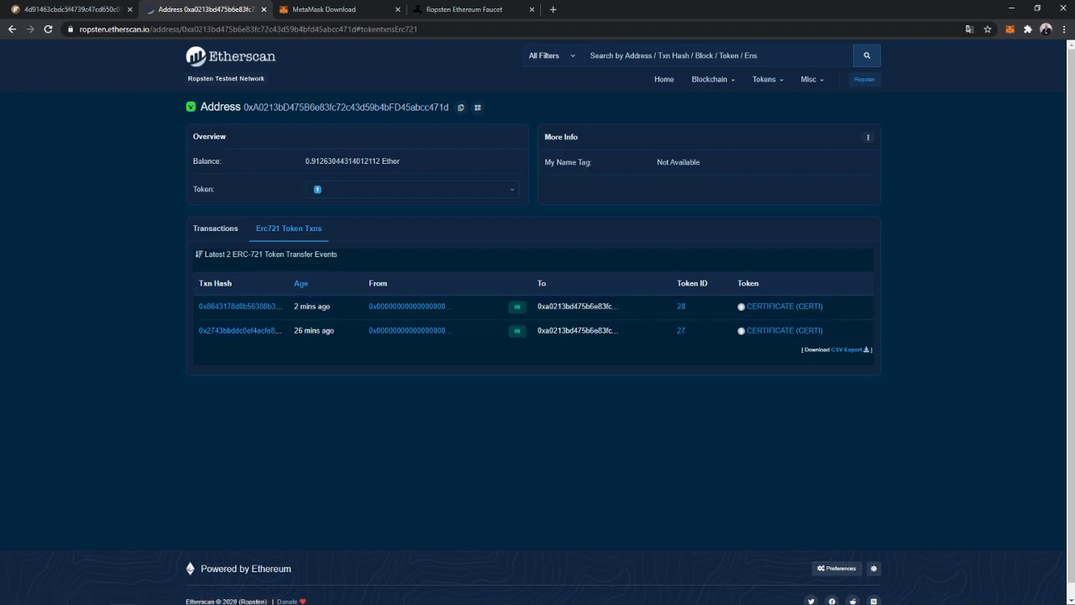
{"action": "left_click", "coordinate": [81, 9]}
{"action": "left_click", "coordinate": [173, 9]}
{"action": "left_click", "coordinate": [72, 10]}
{"action": "left_click", "coordinate": [534, 118]}
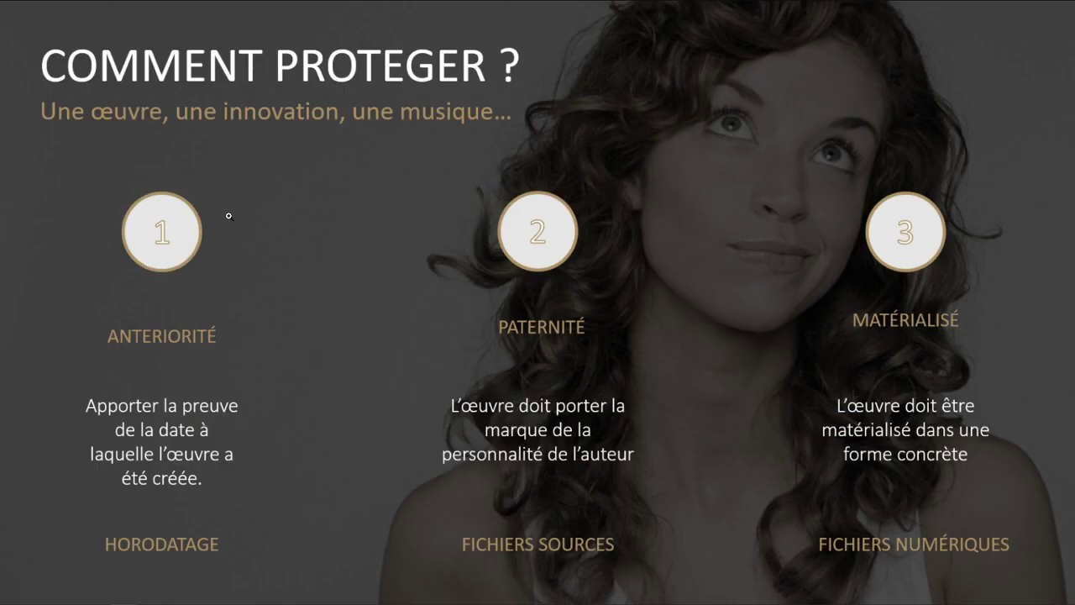
{"action": "left_click", "coordinate": [214, 255]}
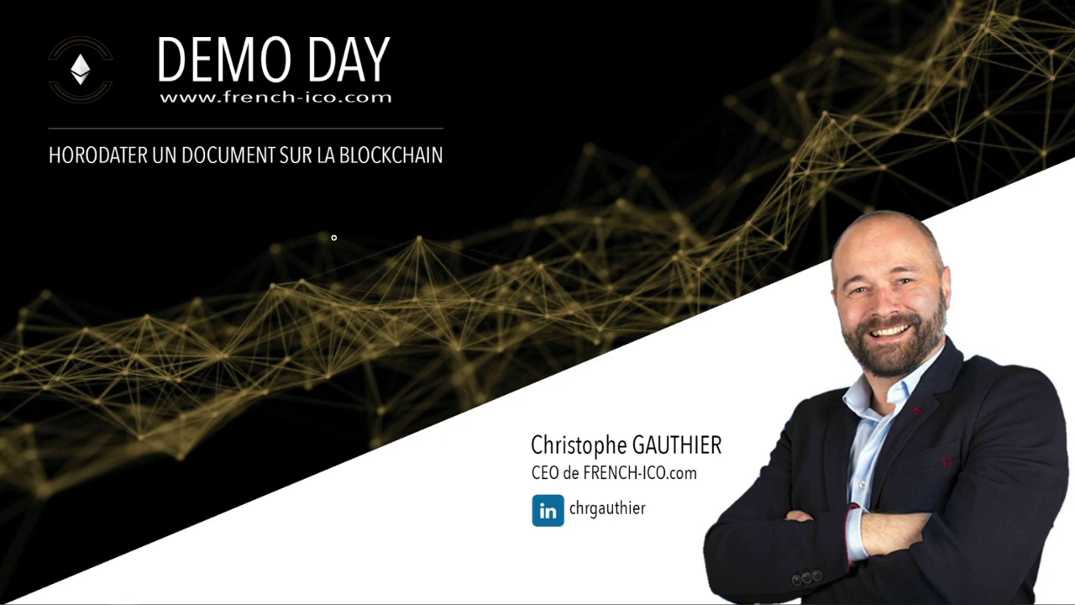